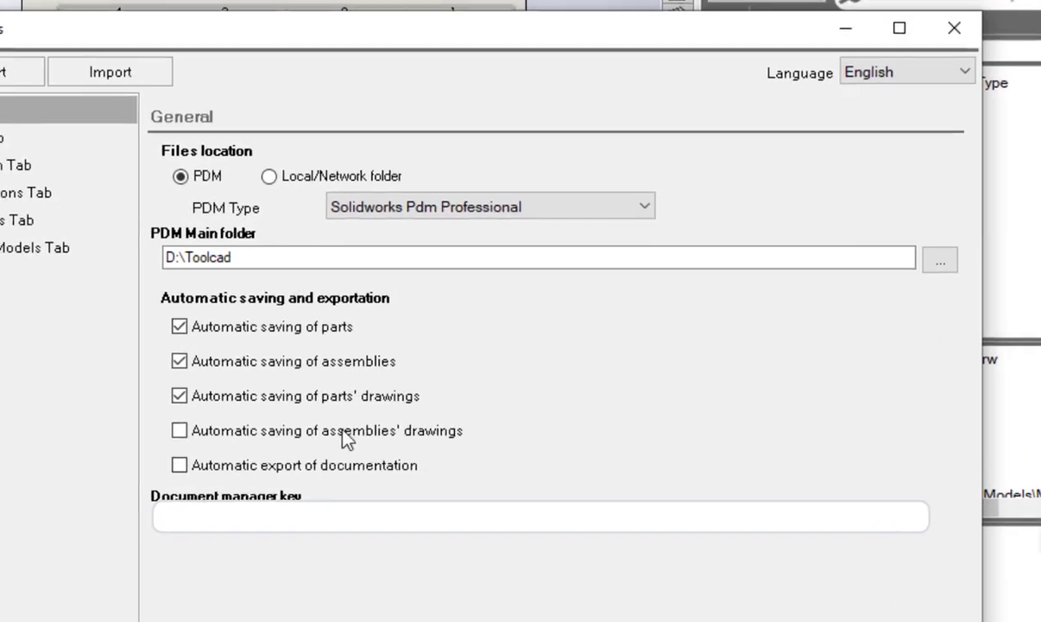
Step: Enable automatic export of documentation and add the extensions pdf, dwg, step and png to its list
left_click(186, 474)
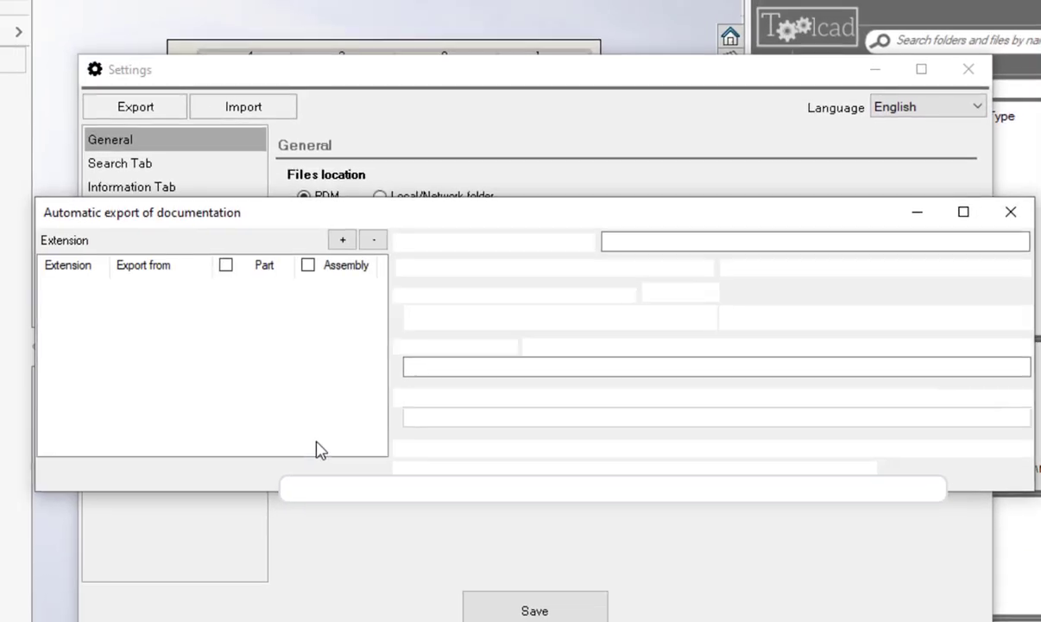
left_click(348, 242)
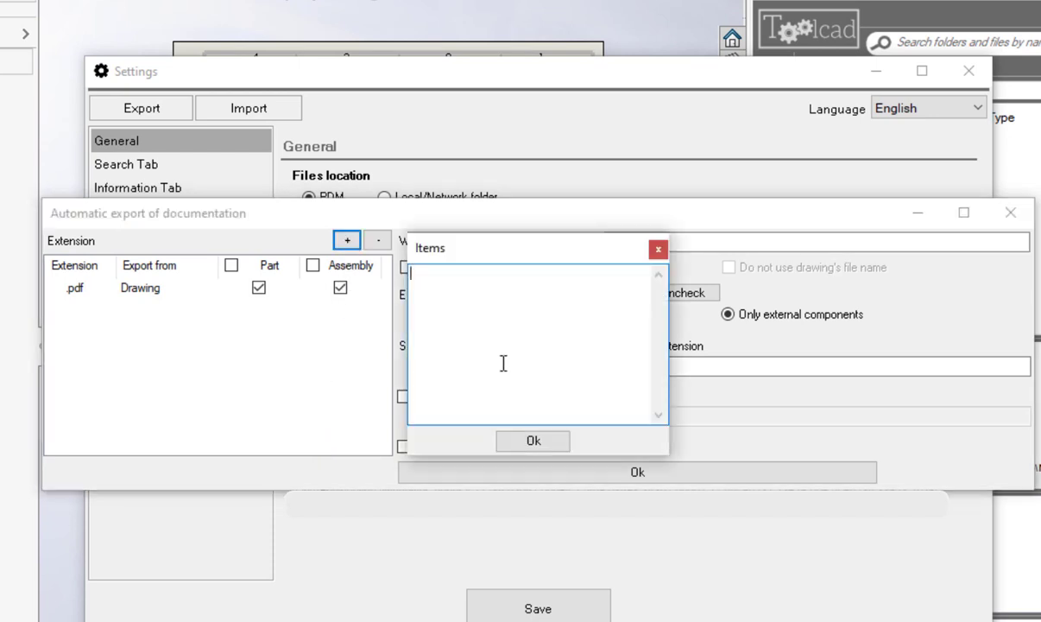
type("pdf")
key("Return")
type("dwg")
key("Return")
type("step")
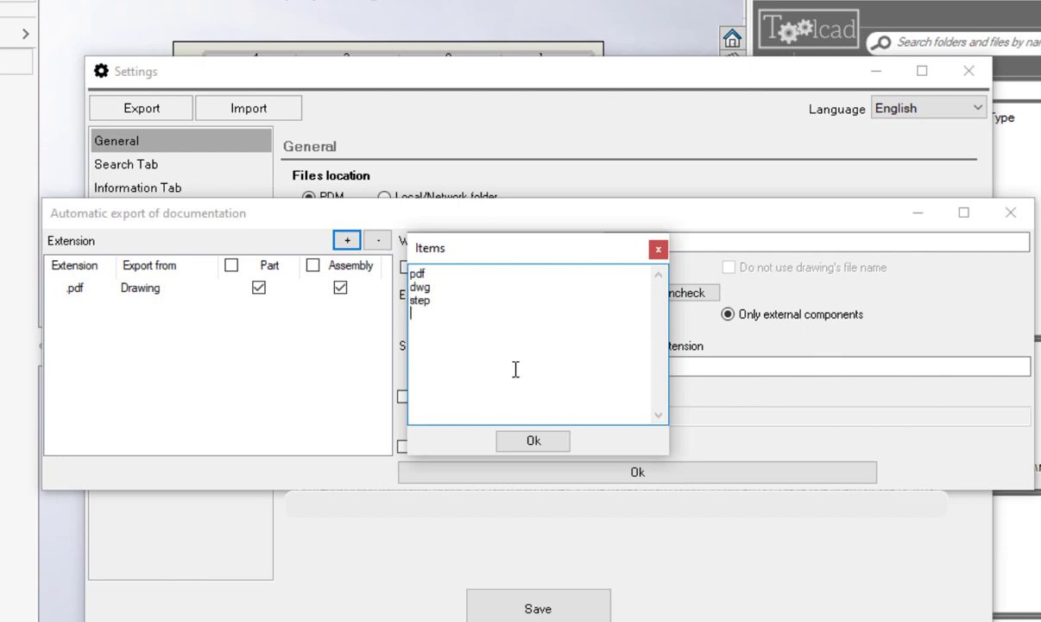
key("Return")
type("png")
left_click(531, 442)
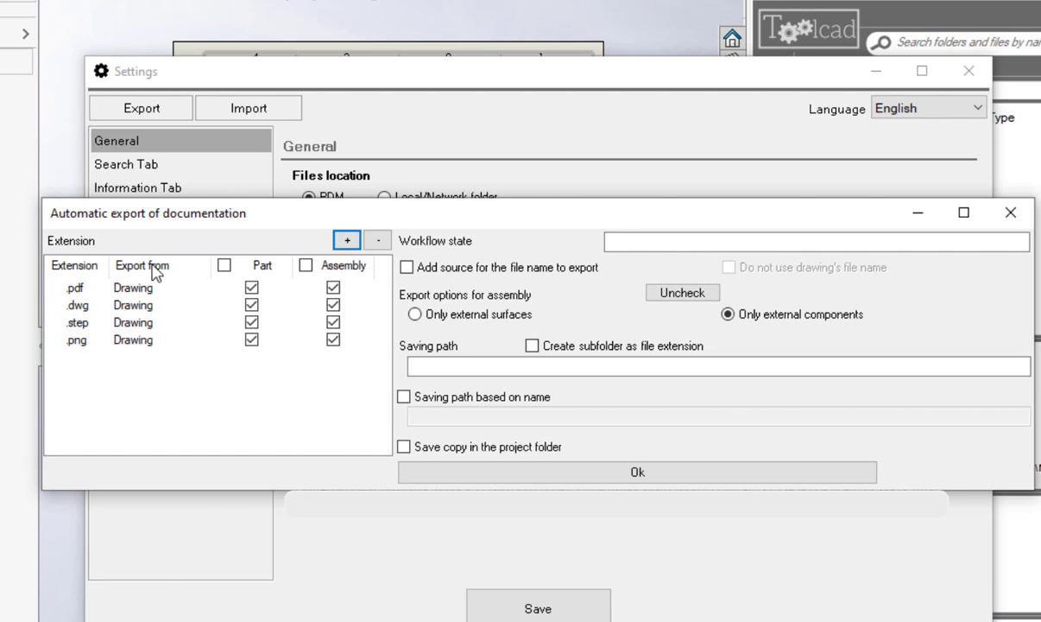
Step: Set the .step and .png formats to export from the contained model, and exclude assemblies from the .dwg export
left_click(144, 325)
left_click(151, 327)
left_click(151, 328)
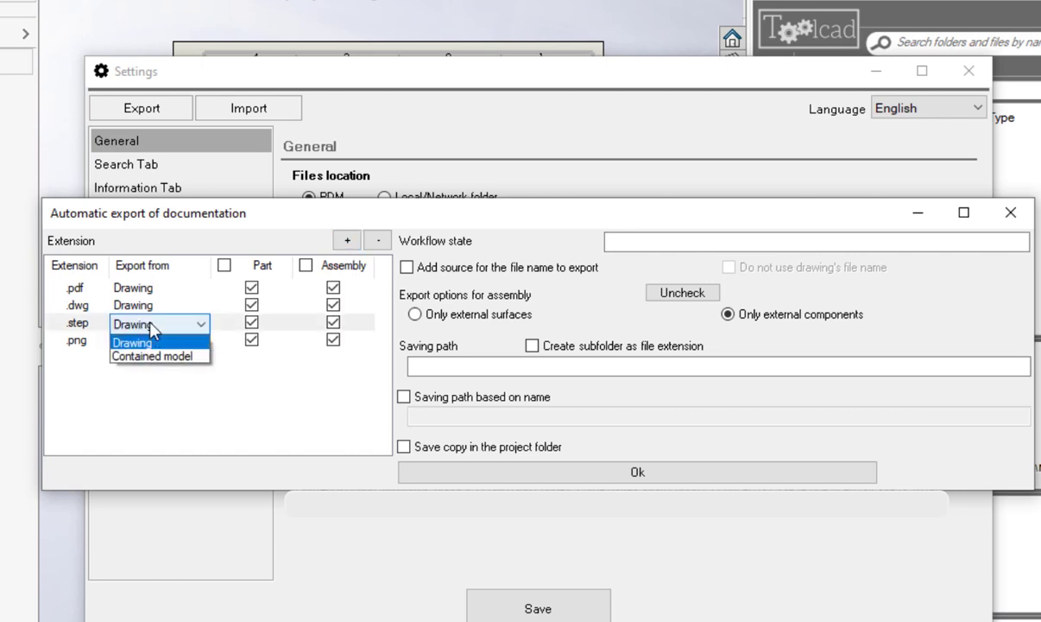
left_click(155, 354)
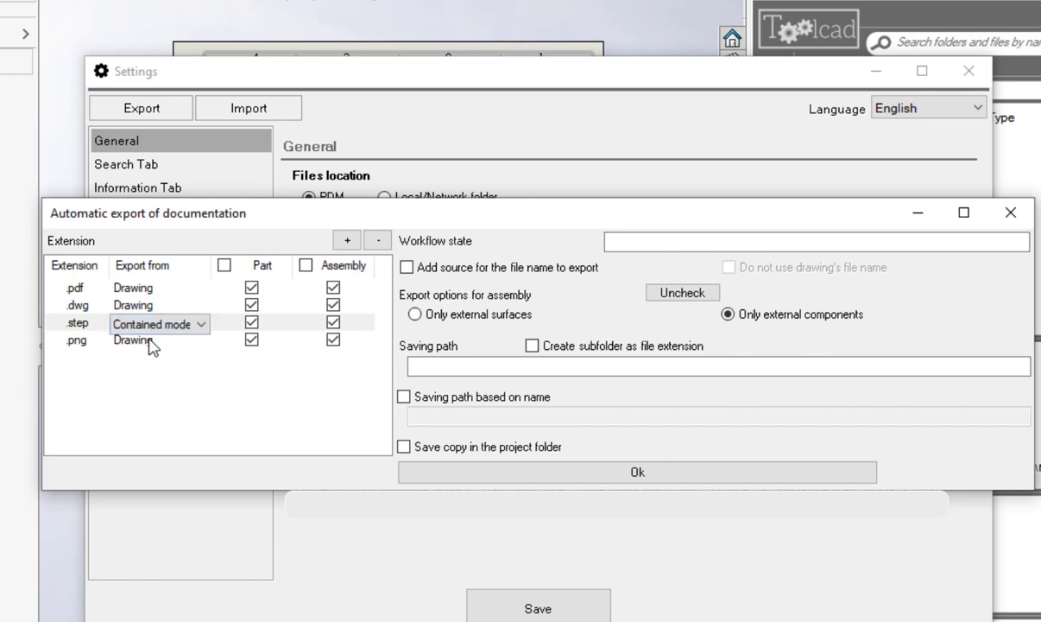
left_click(152, 343)
left_click(151, 340)
left_click(159, 377)
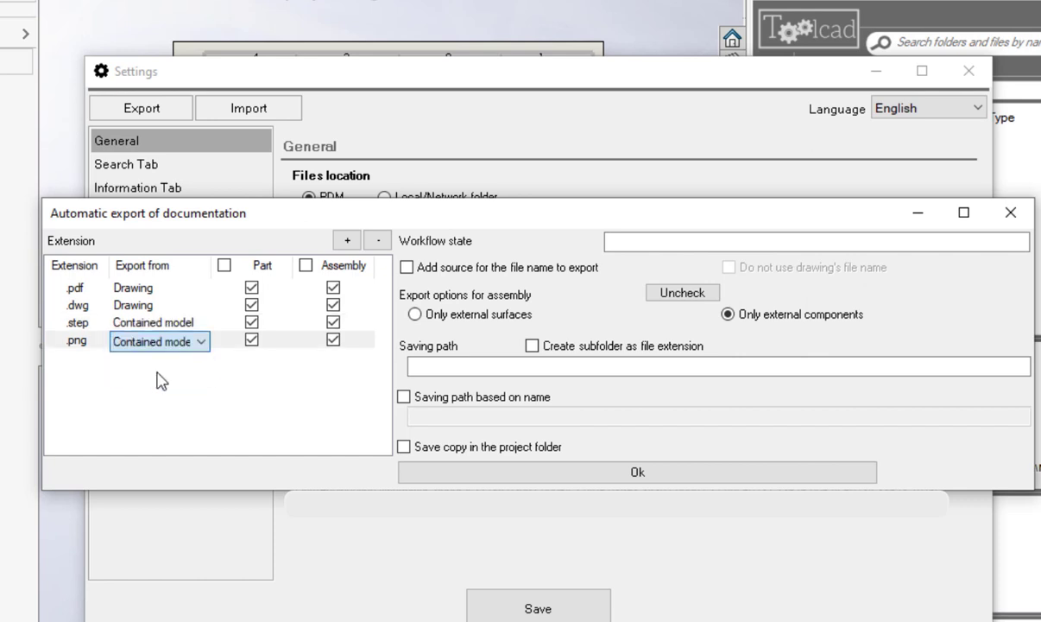
left_click(194, 362)
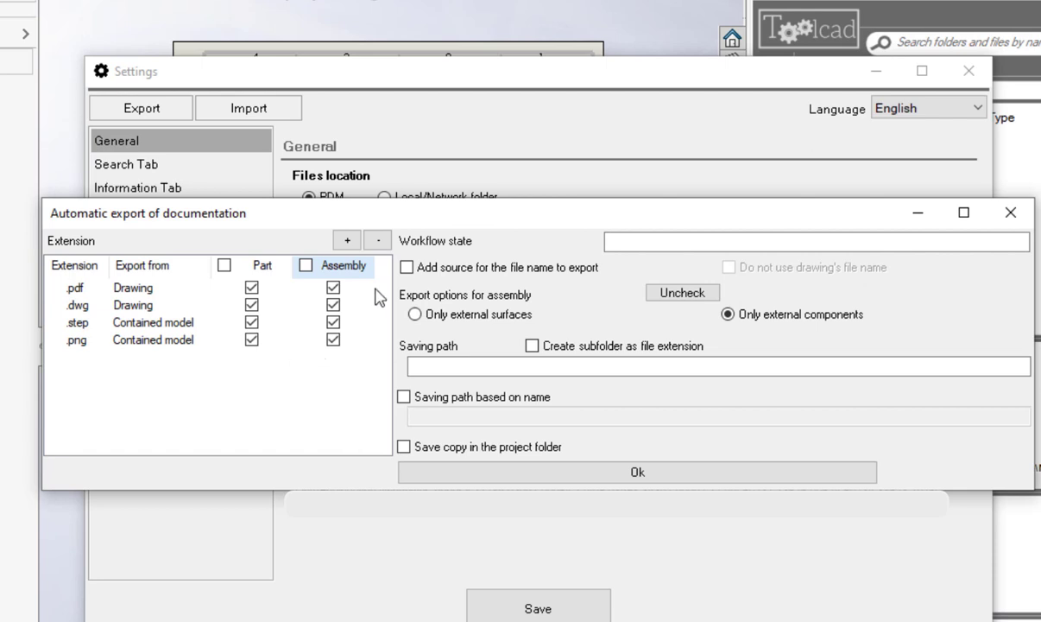
left_click(334, 306)
Step: Set the export workflow state to Approved and enable adding a source for the exported file name
left_click(636, 244)
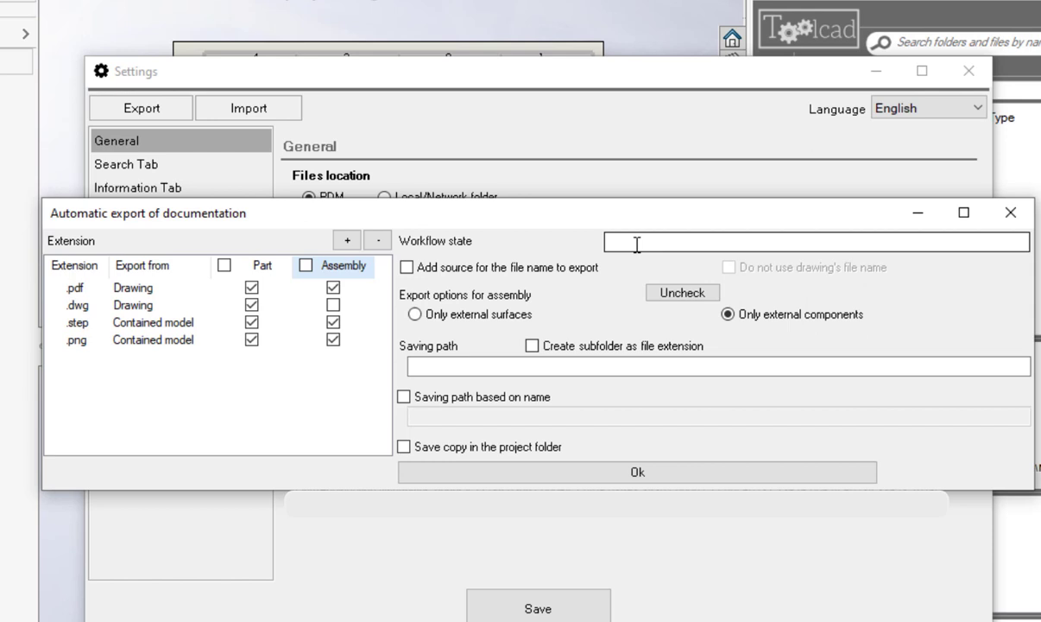
left_click(636, 244)
type("A")
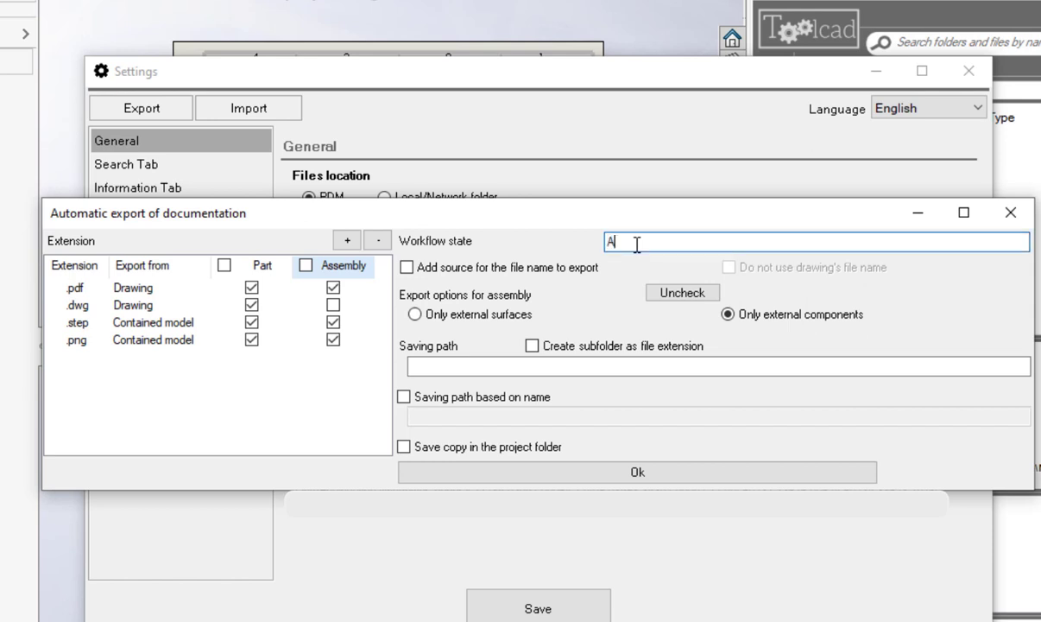
type("pproved")
left_click(407, 269)
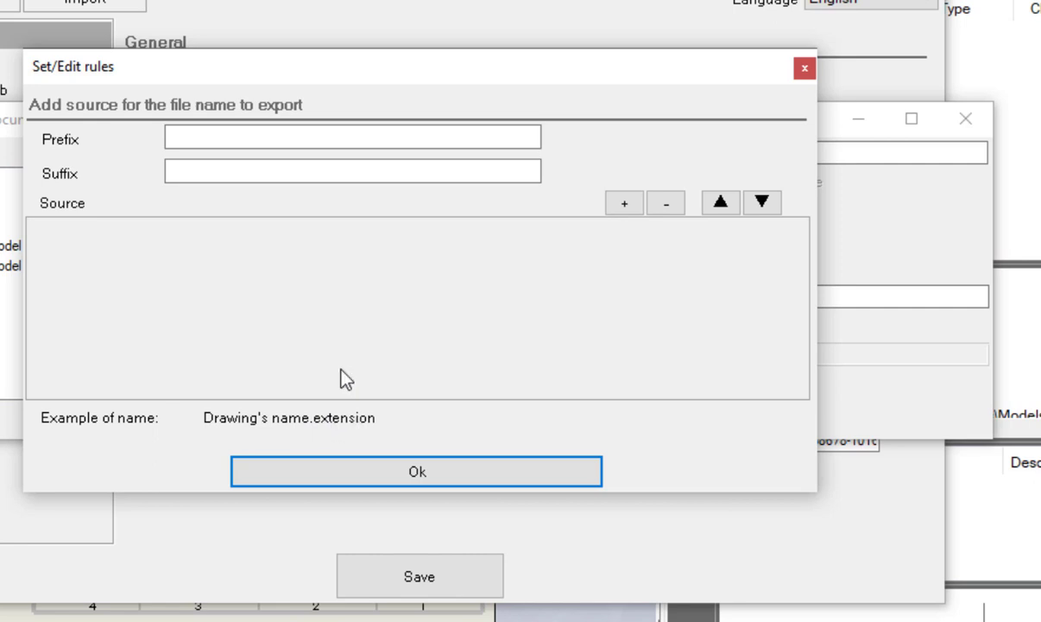
Step: Try the prefix "prefix" and the suffix "-sufix" in the export file name rules, clearing each one again
left_click(199, 141)
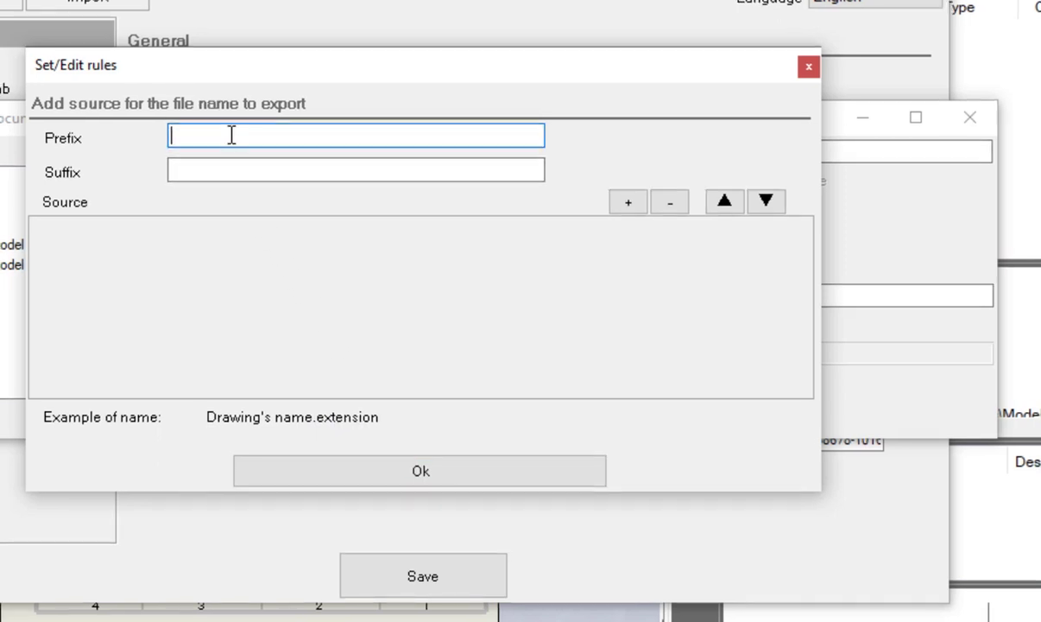
type("prefix")
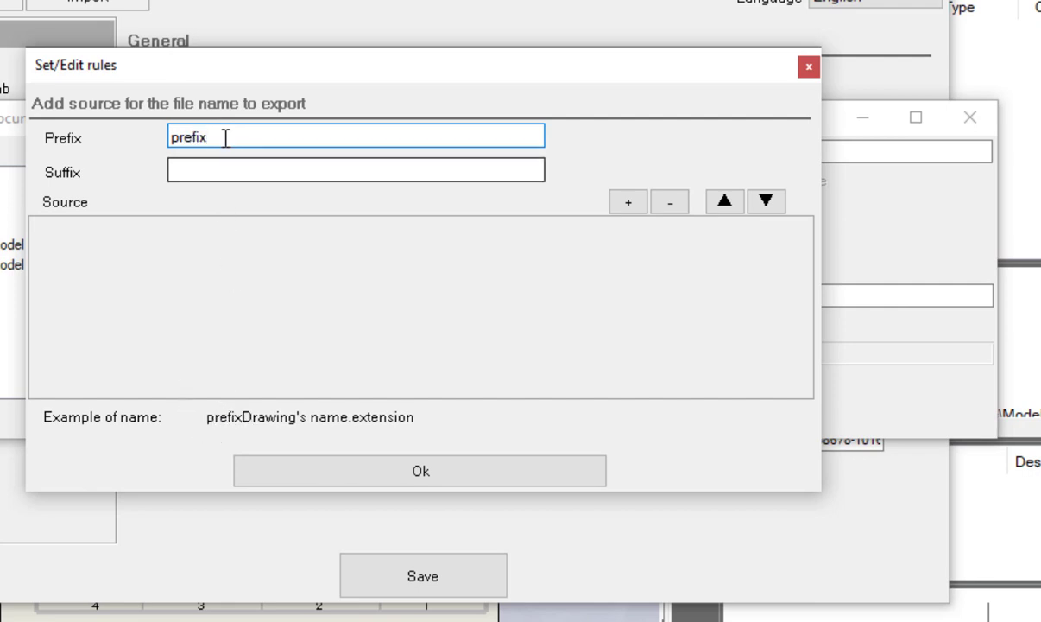
left_click_drag(205, 136, 149, 138)
key("BackSpace")
left_click(223, 172)
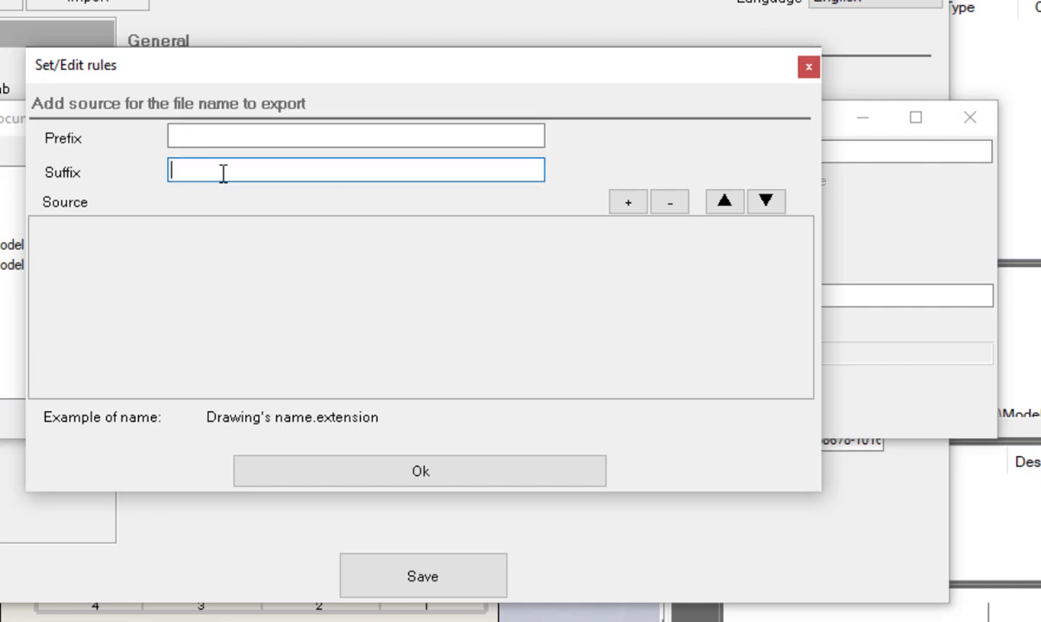
type("-sufix")
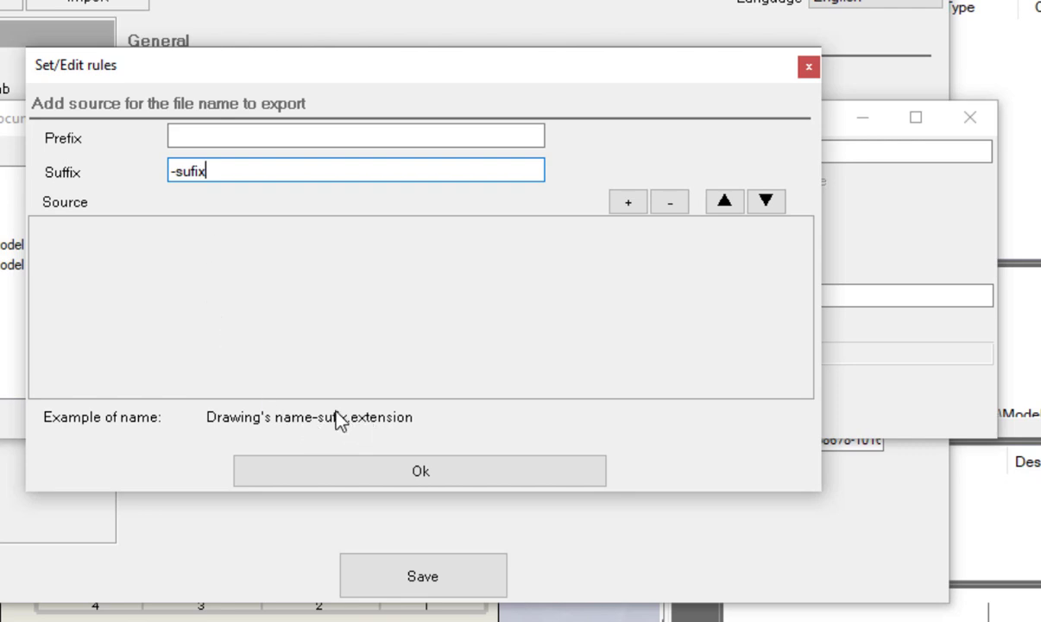
left_click_drag(221, 169, 161, 169)
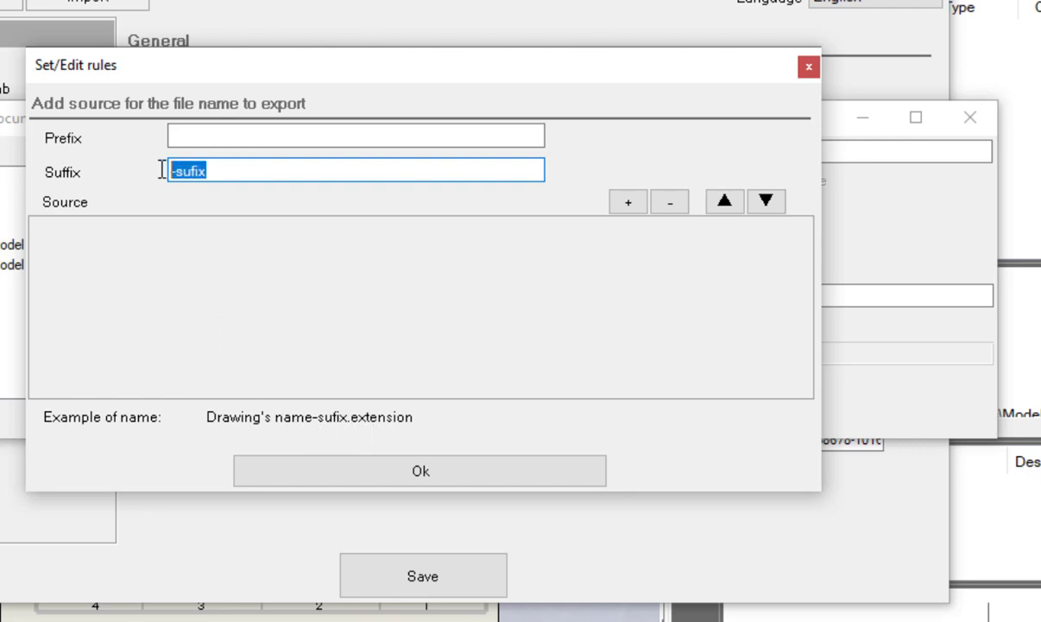
key("BackSpace")
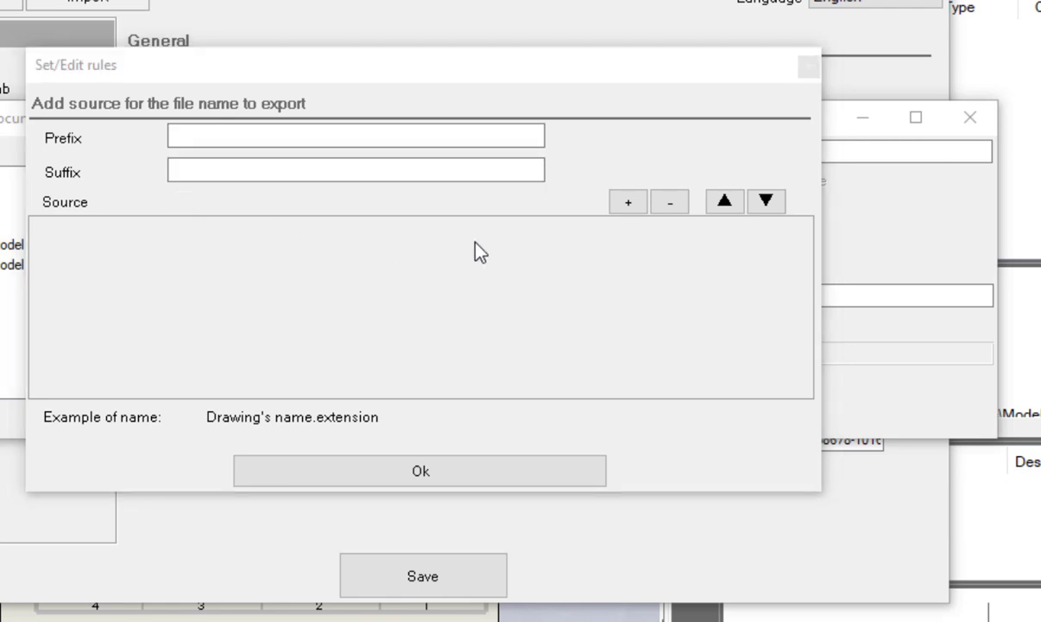
Step: Add a separator source with the value "-" to the export file name rules
left_click(628, 204)
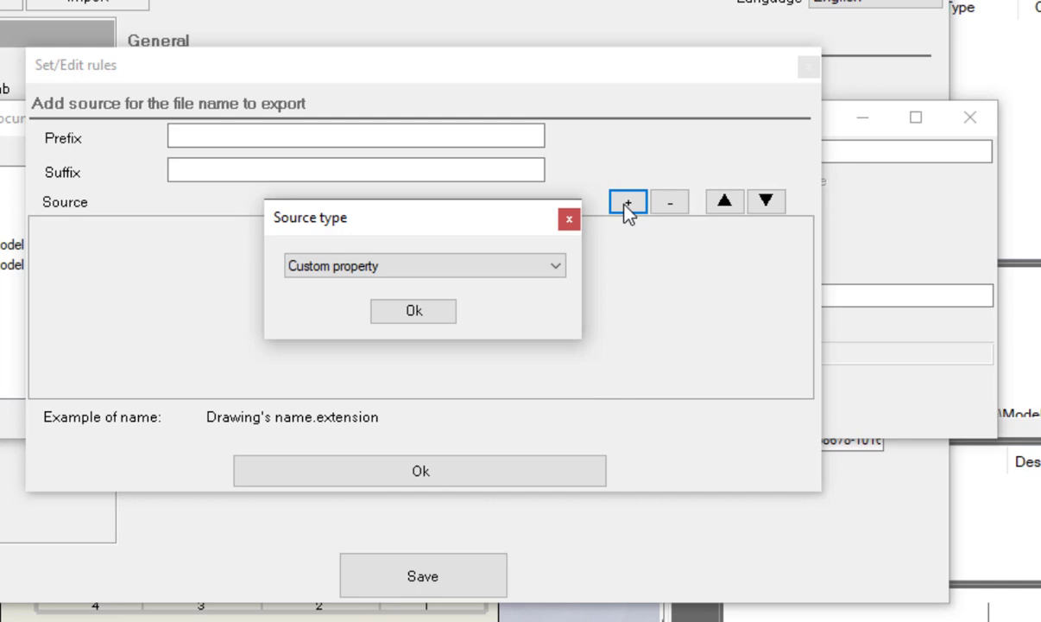
left_click(538, 268)
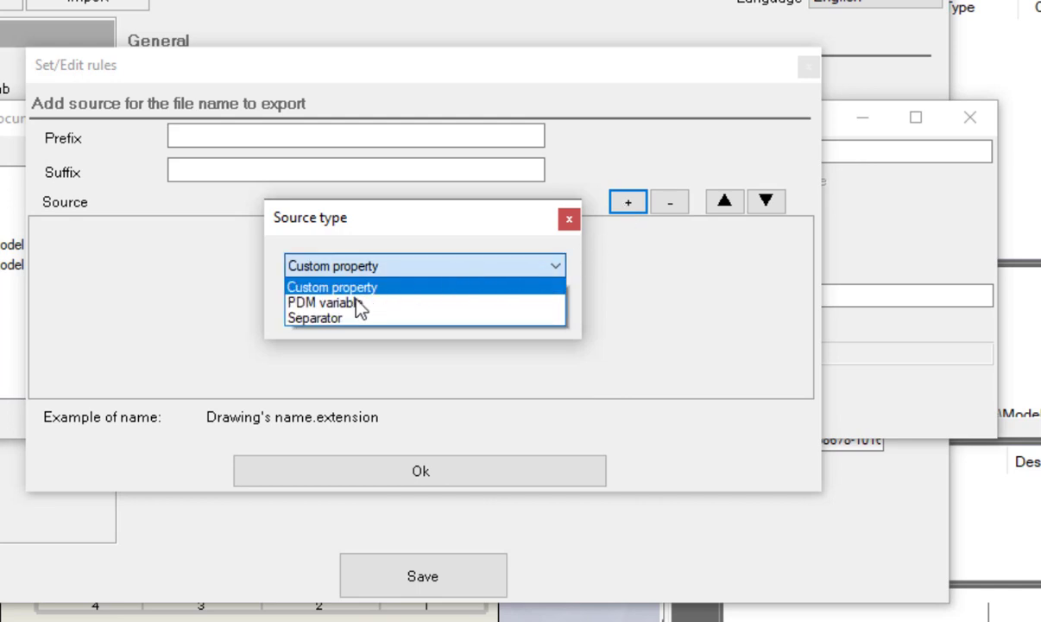
left_click(334, 319)
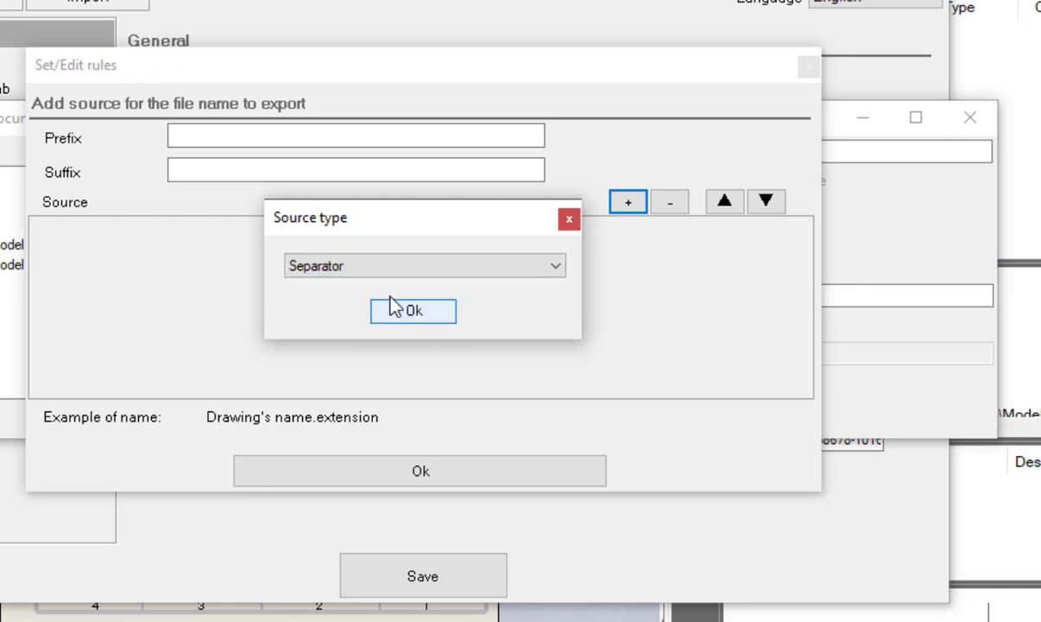
left_click(412, 313)
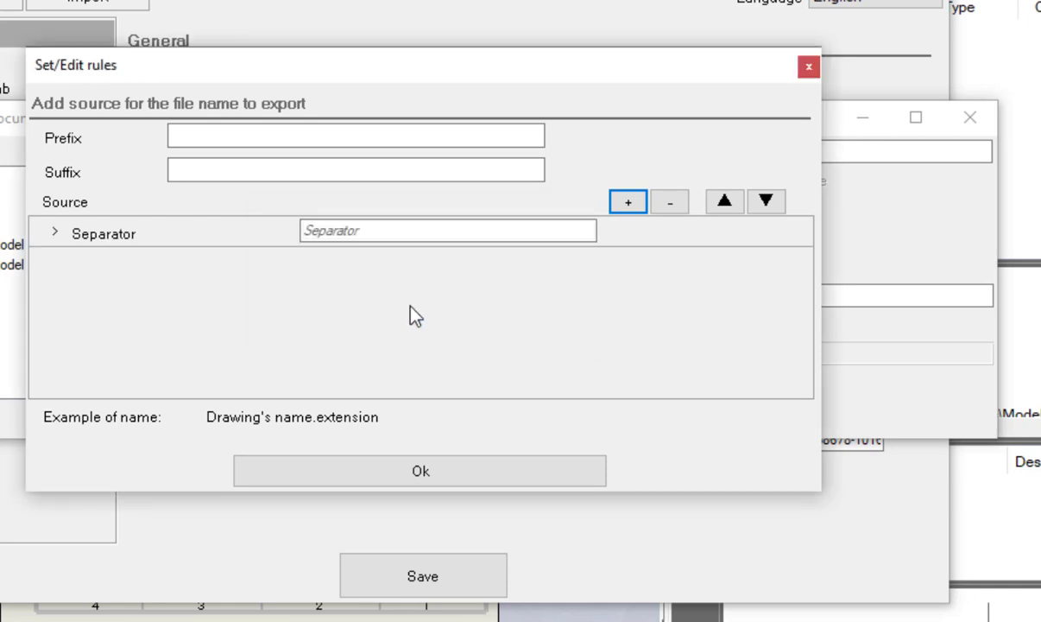
left_click(386, 228)
type("-")
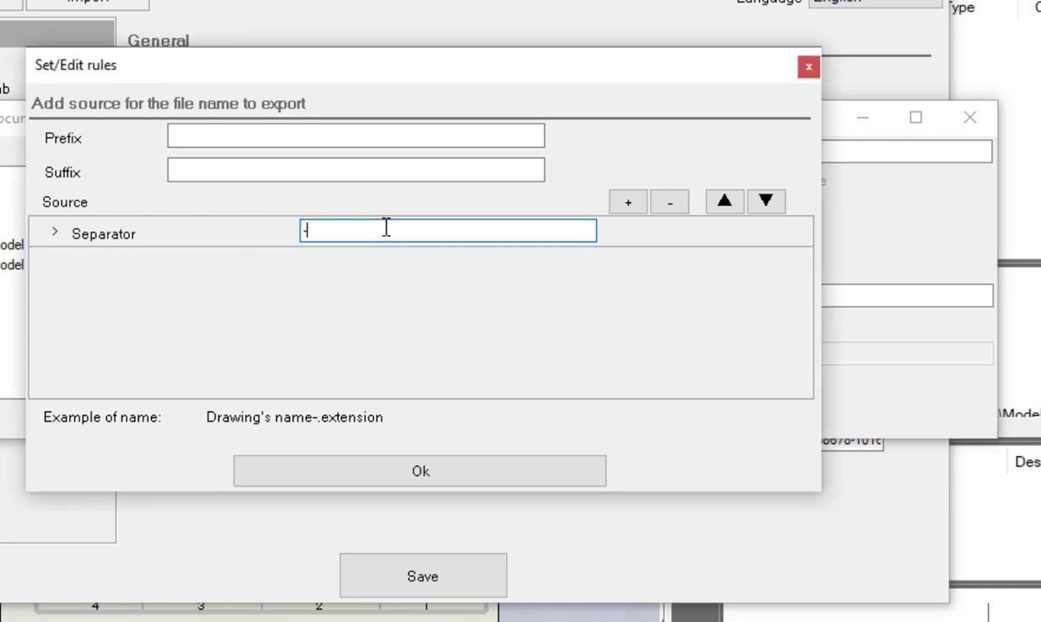
Step: Add the custom property "revision" as a file name source, accept the rules, and clear the export option for assemblies
left_click(627, 202)
left_click(501, 266)
left_click(358, 288)
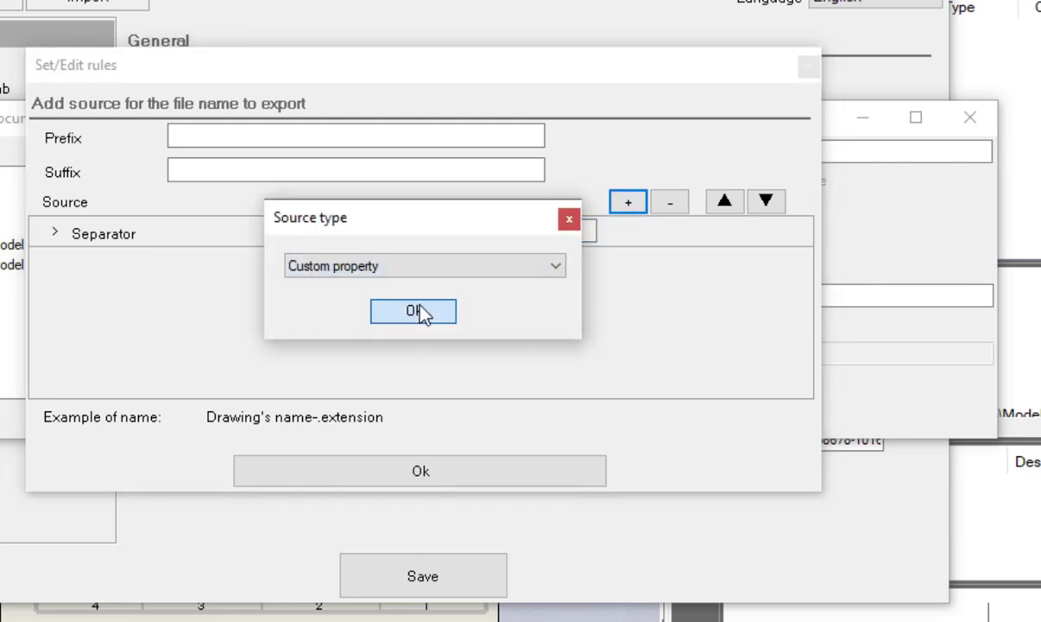
left_click(421, 310)
left_click(396, 263)
type("revision")
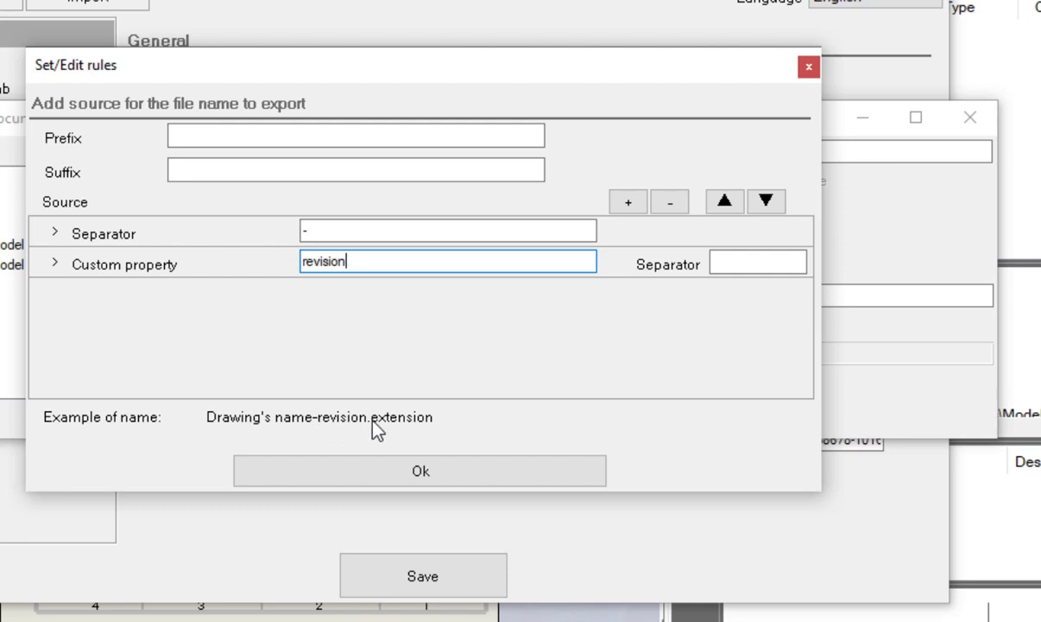
left_click(431, 472)
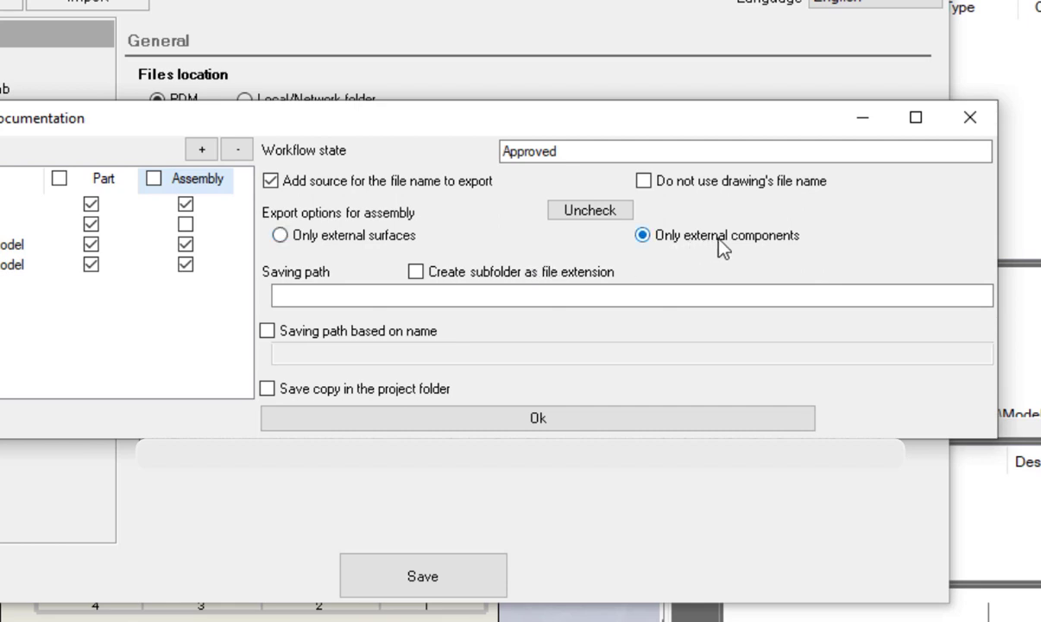
left_click(599, 213)
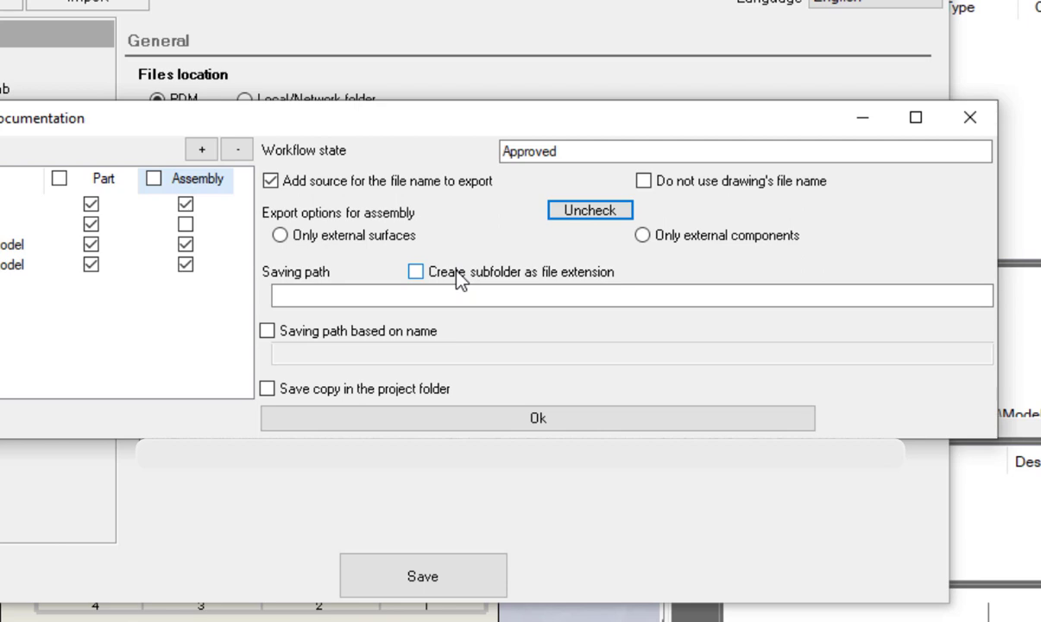
Step: Enable saving paths based on name and assign the path //SERVER/DRW to file names containing DRW
left_click(267, 332)
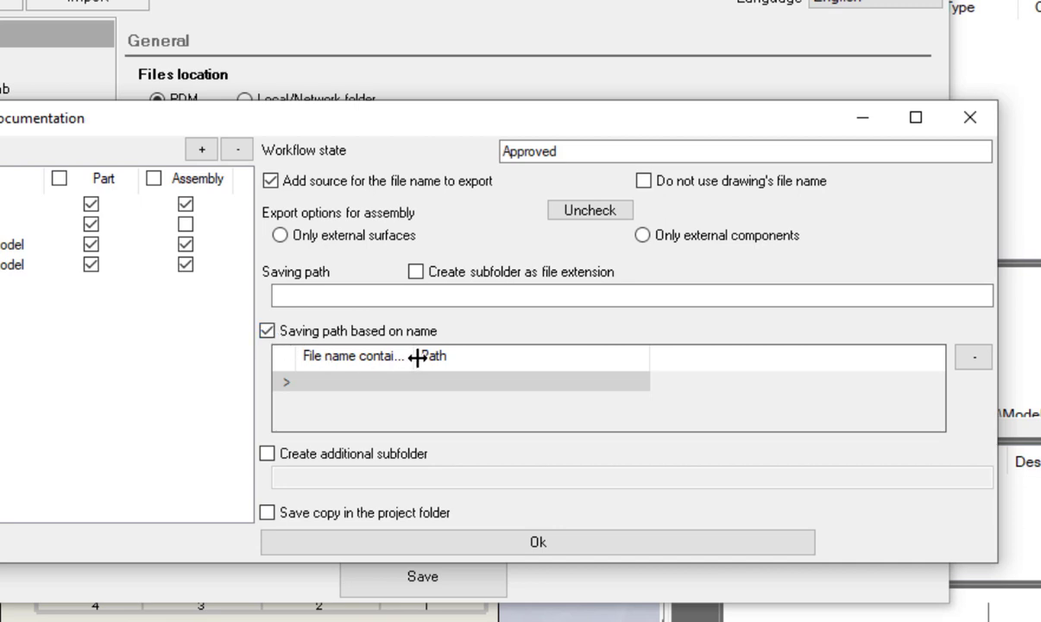
left_click_drag(417, 356, 476, 363)
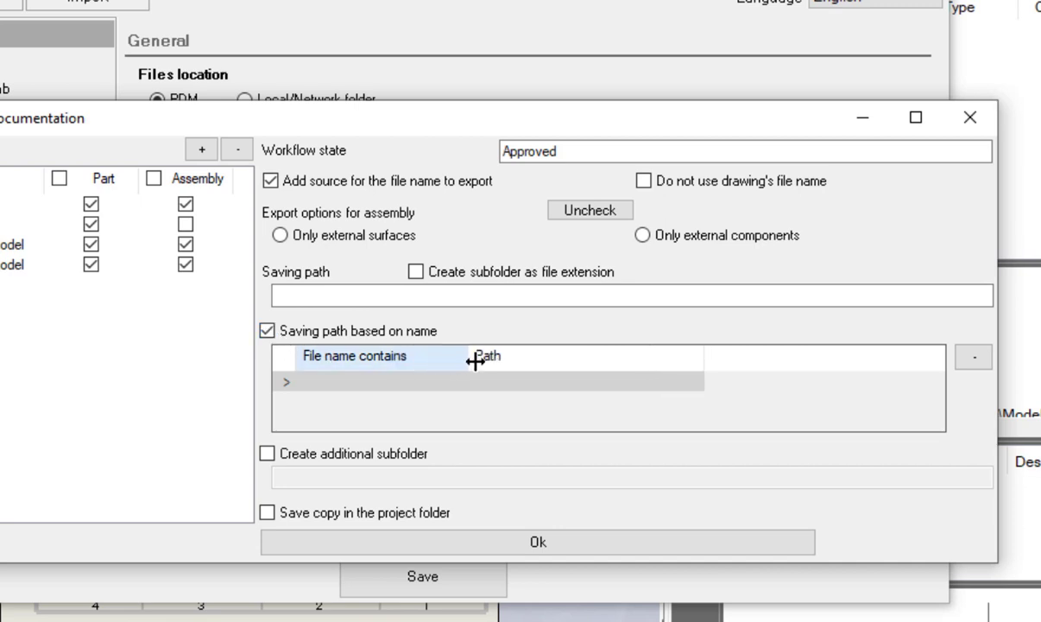
left_click(363, 384)
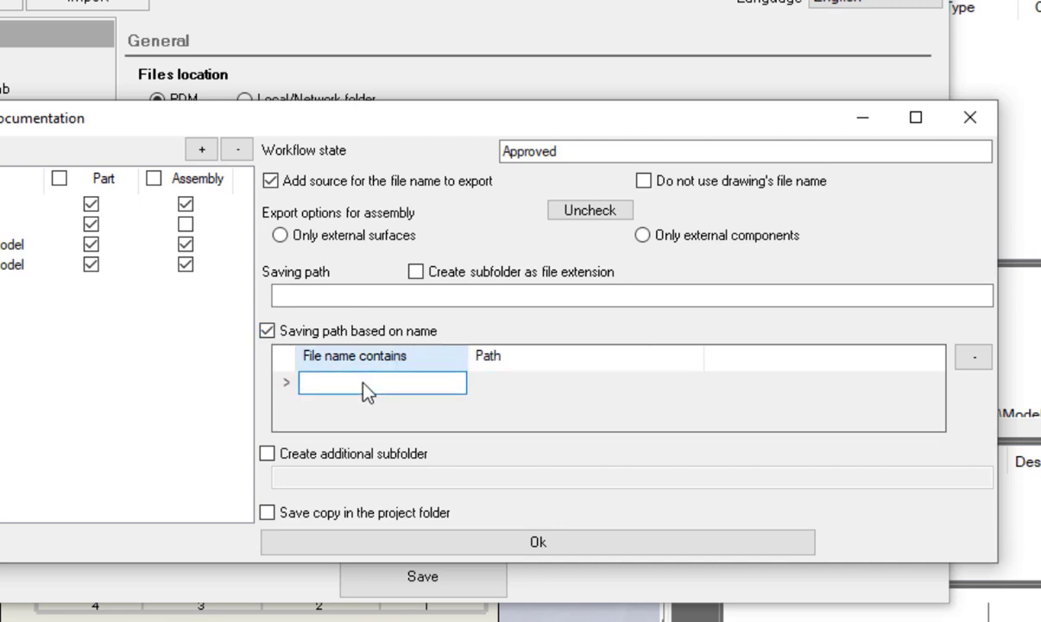
type("DRW")
left_click(536, 380)
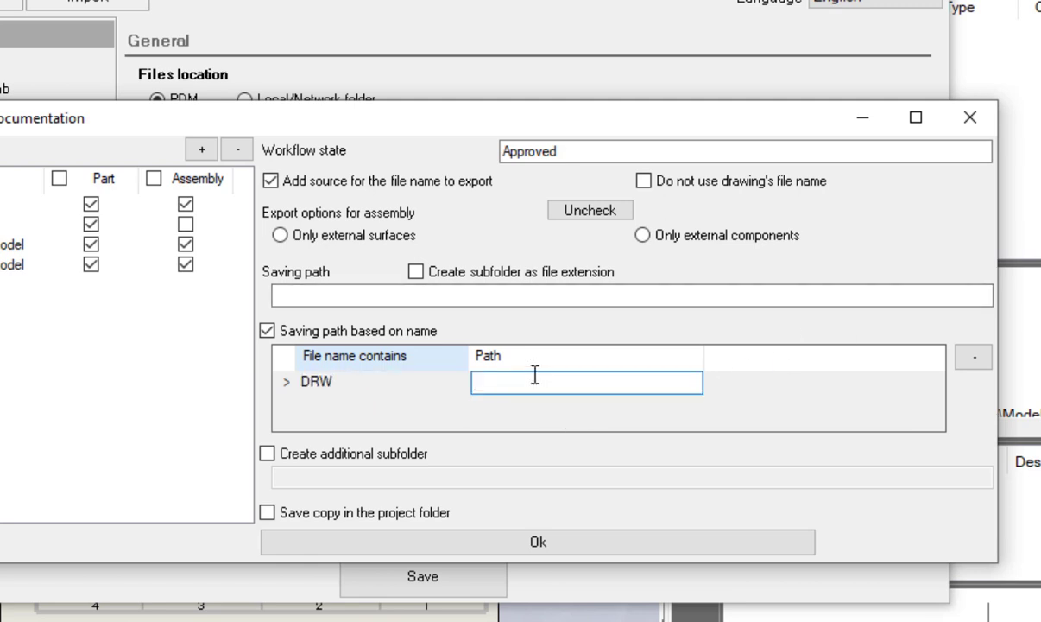
type("//SERVER/DRW")
Step: Assign the path //SERVER/DRA to file names containing DRA, and disable saving paths based on name
left_click(343, 400)
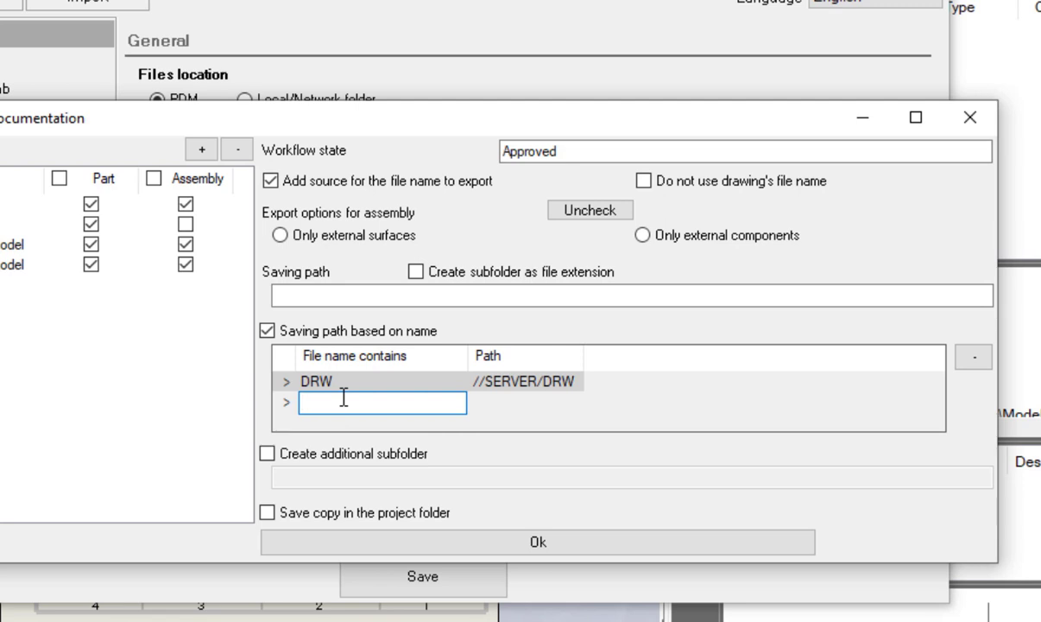
type("DRA")
left_click(527, 407)
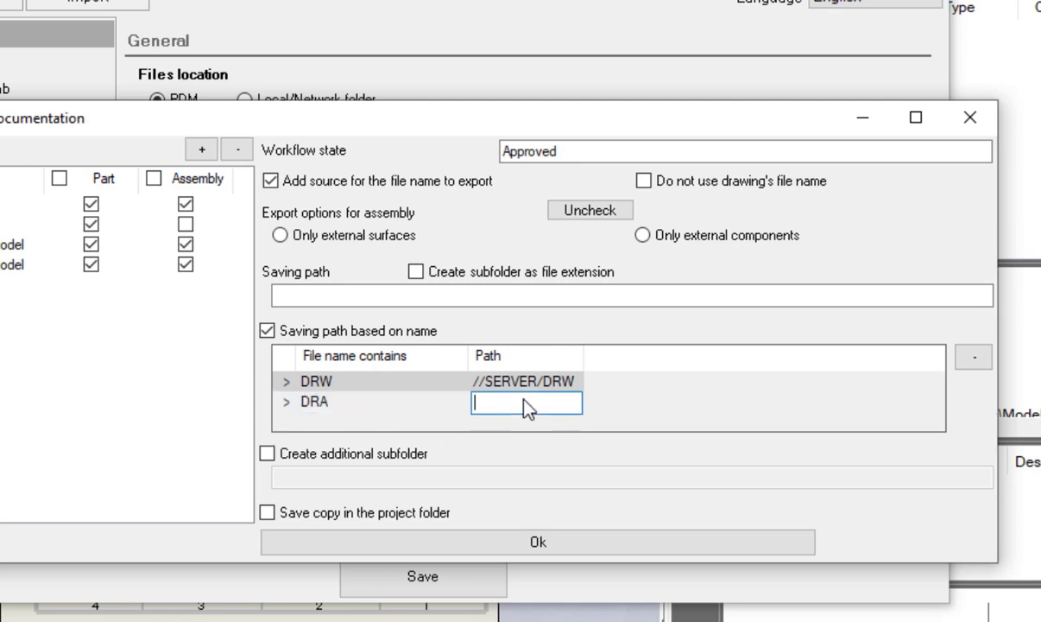
type("//SERVER/DRA")
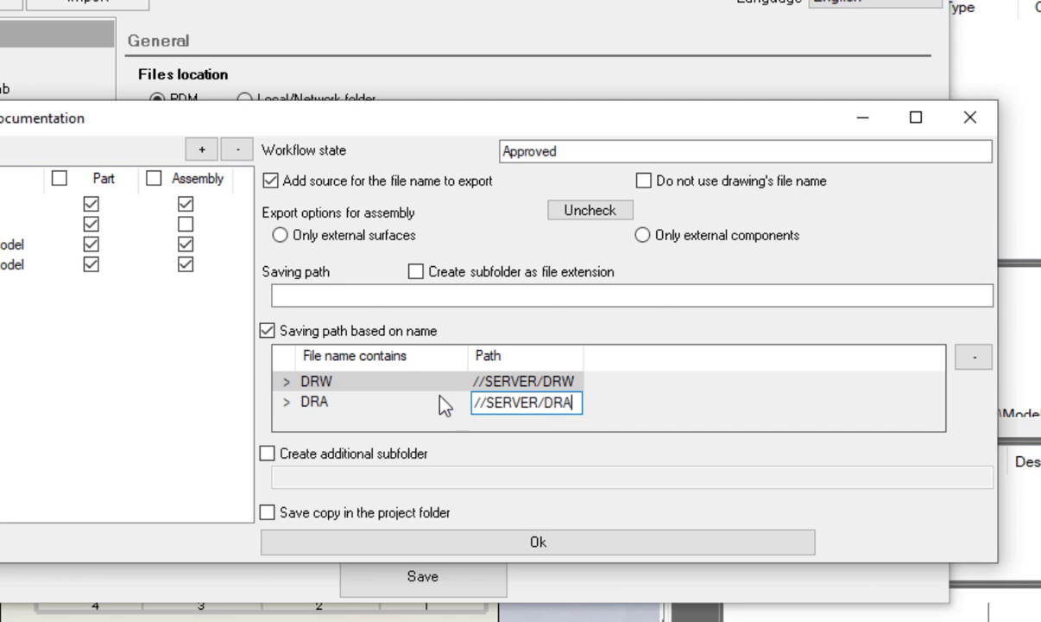
left_click(267, 331)
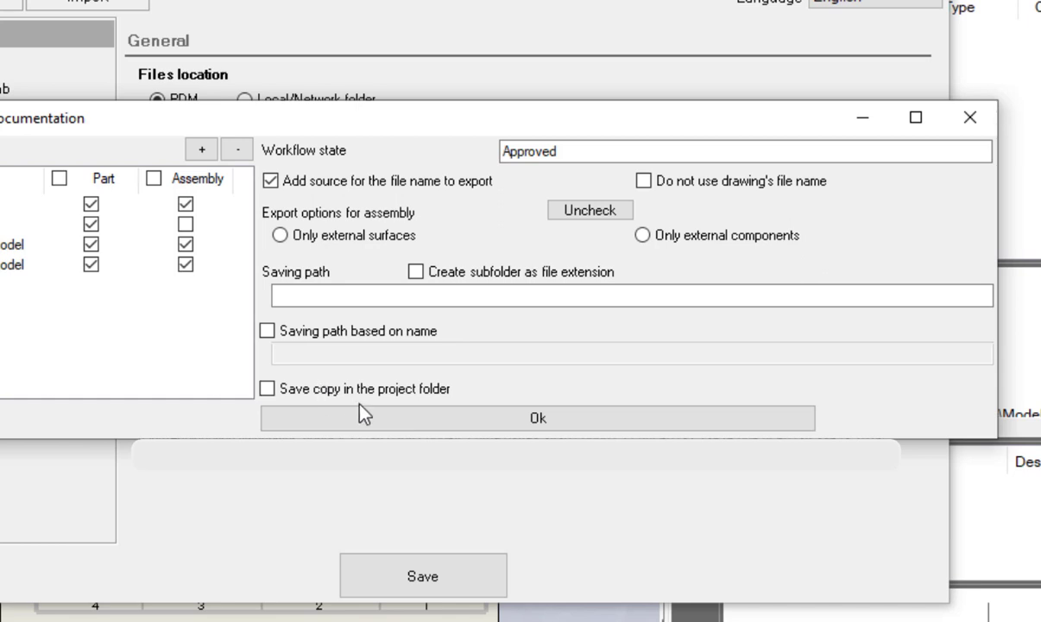
Step: Accept the automatic documentation export settings
left_click(389, 420)
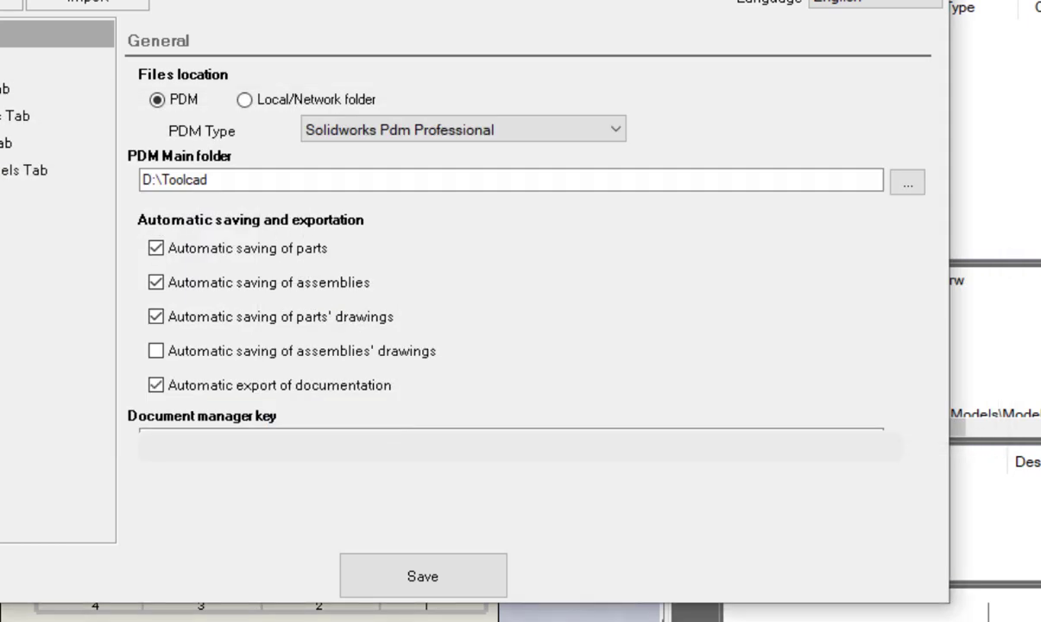
Step: Save the Toolcad settings with automatic export of documentation enabled and close the settings window
left_click(434, 581)
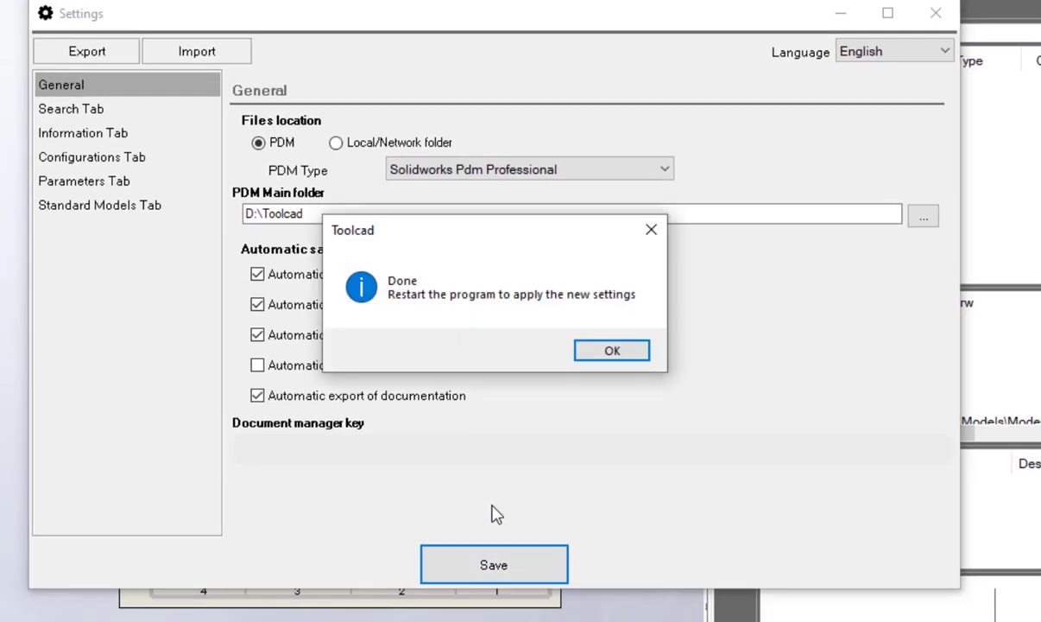
left_click(612, 352)
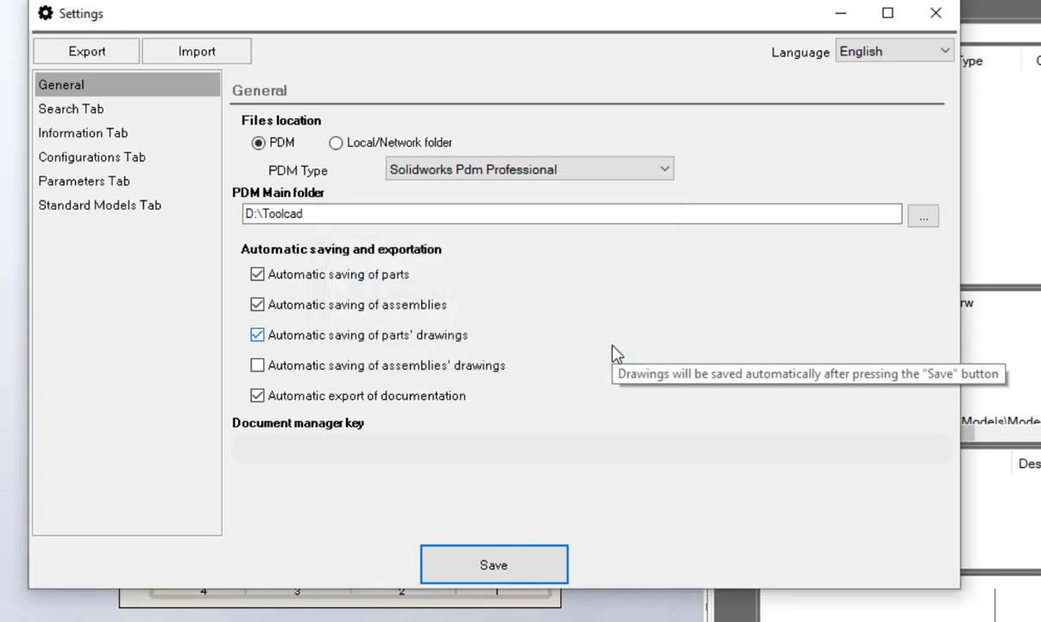
left_click(941, 17)
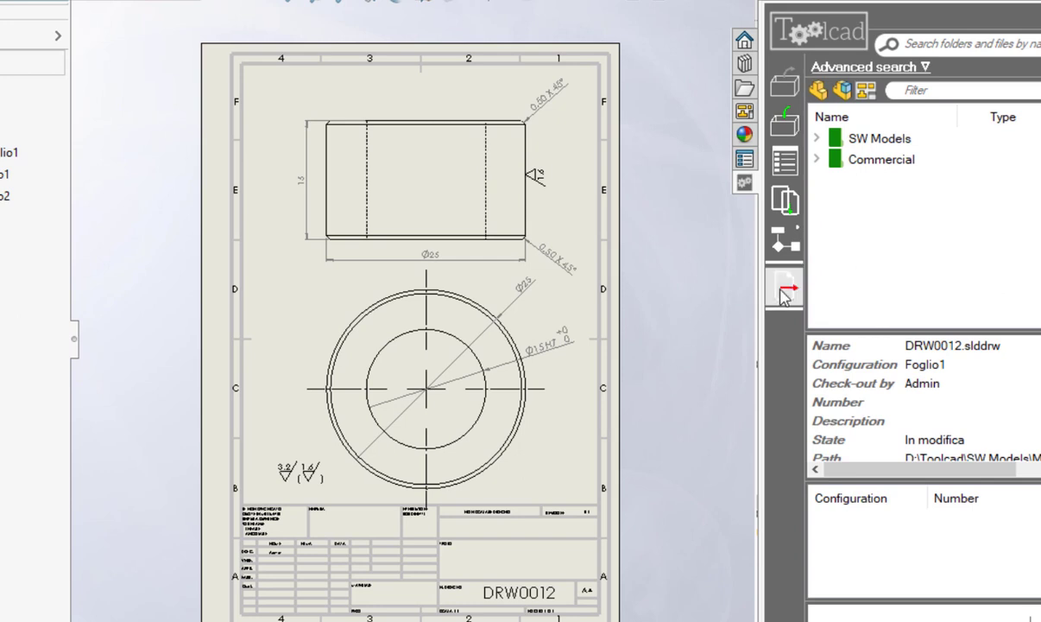
Step: Export the documentation of the open drawing DRW0012 with Toolcad
left_click(784, 293)
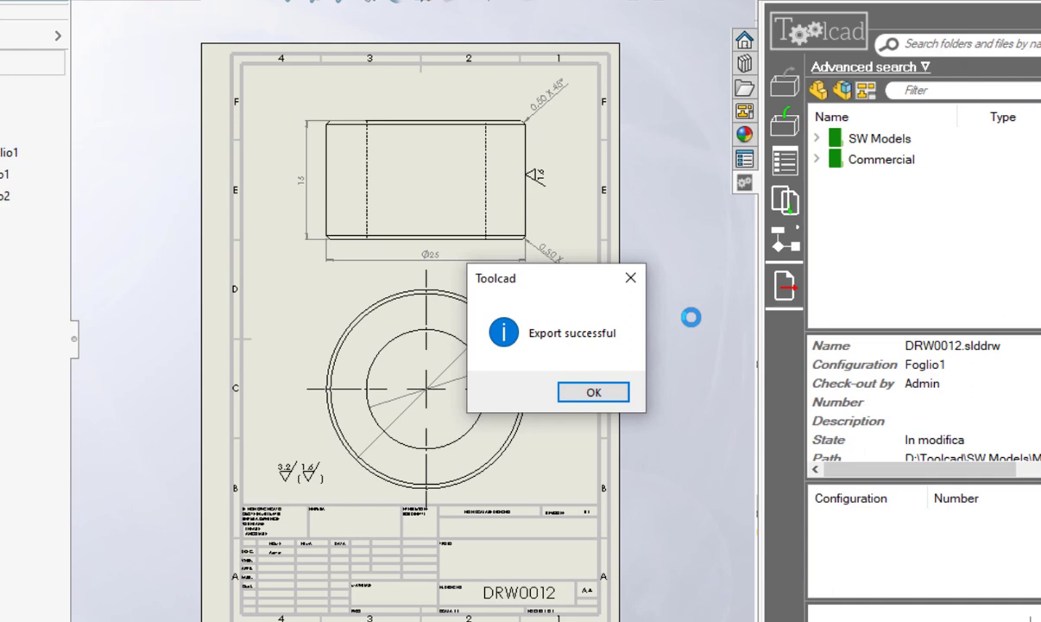
left_click(594, 394)
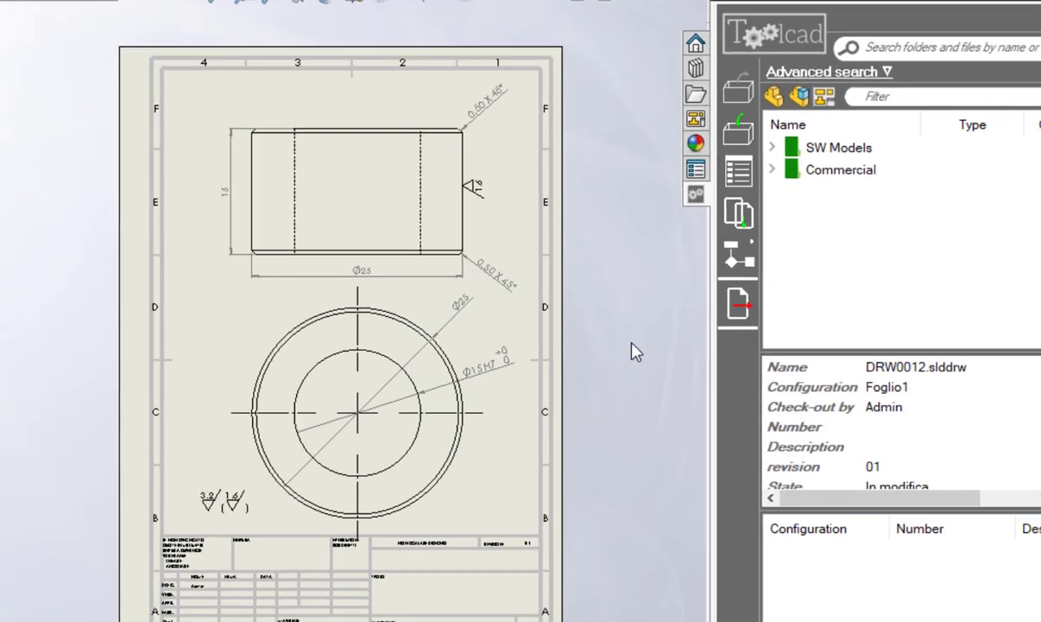
Step: Search the Toolcad files for 0012
left_click(907, 46)
type("0")
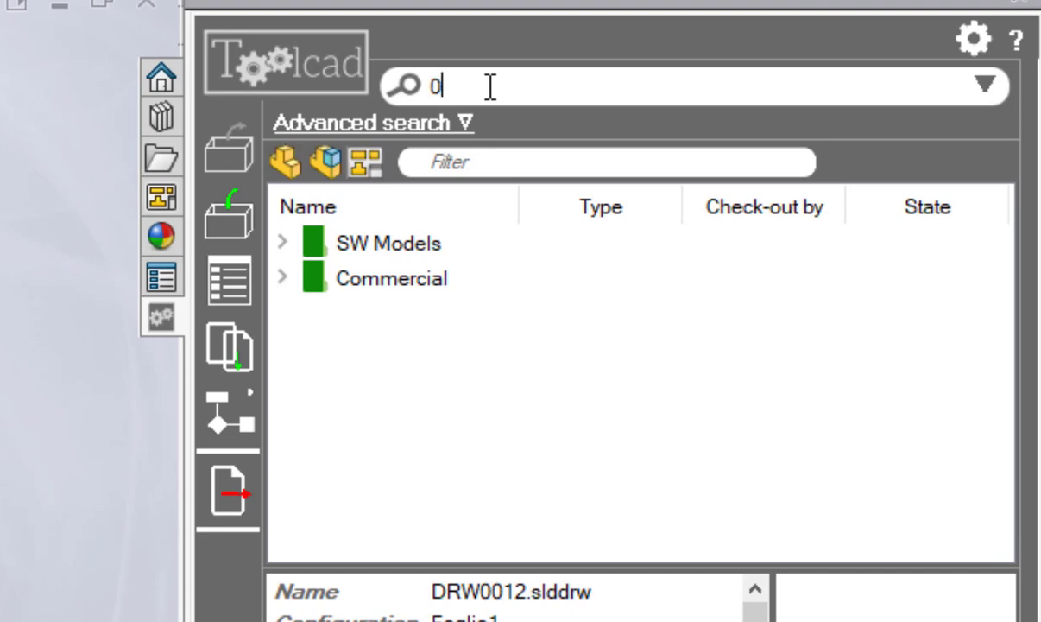
type("012")
key("Return")
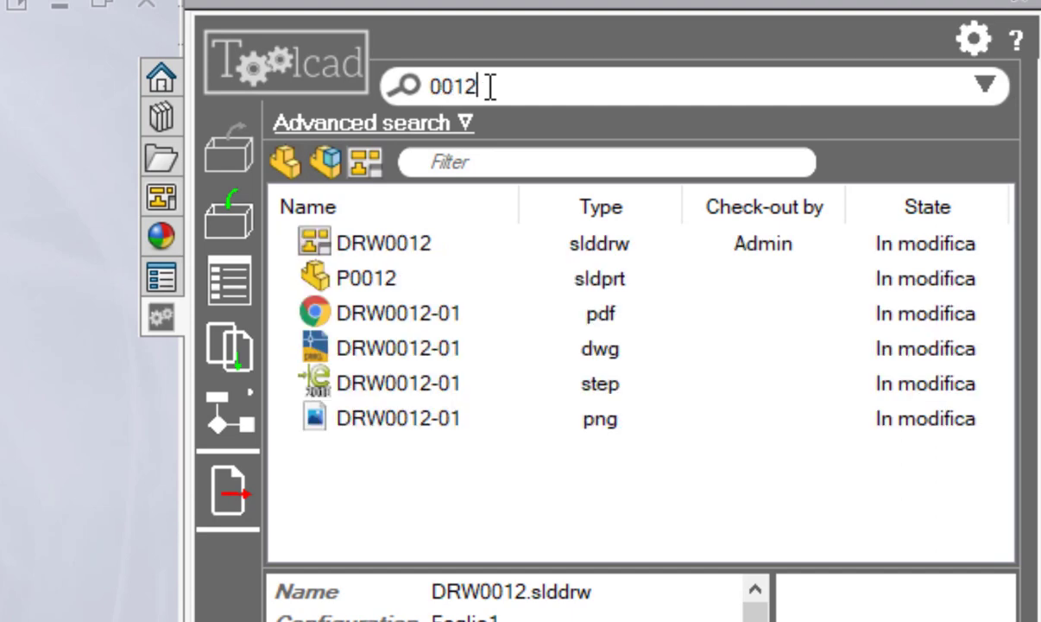
Step: Open the exported STEP file DRW0012-01 in eDrawings to check the model, and close the viewer
left_click(395, 385)
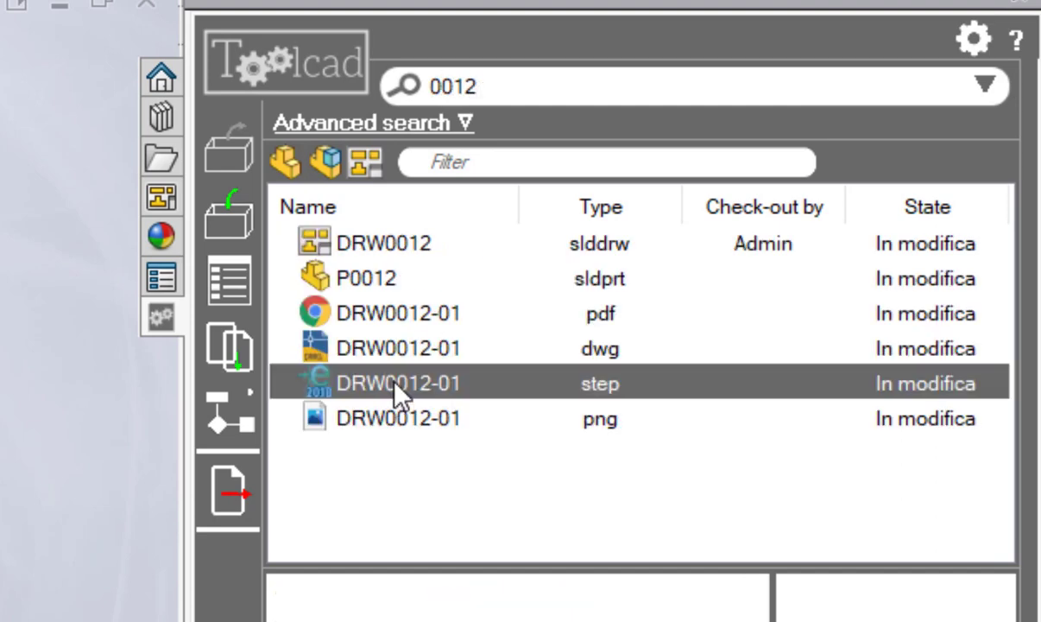
double_click(395, 385)
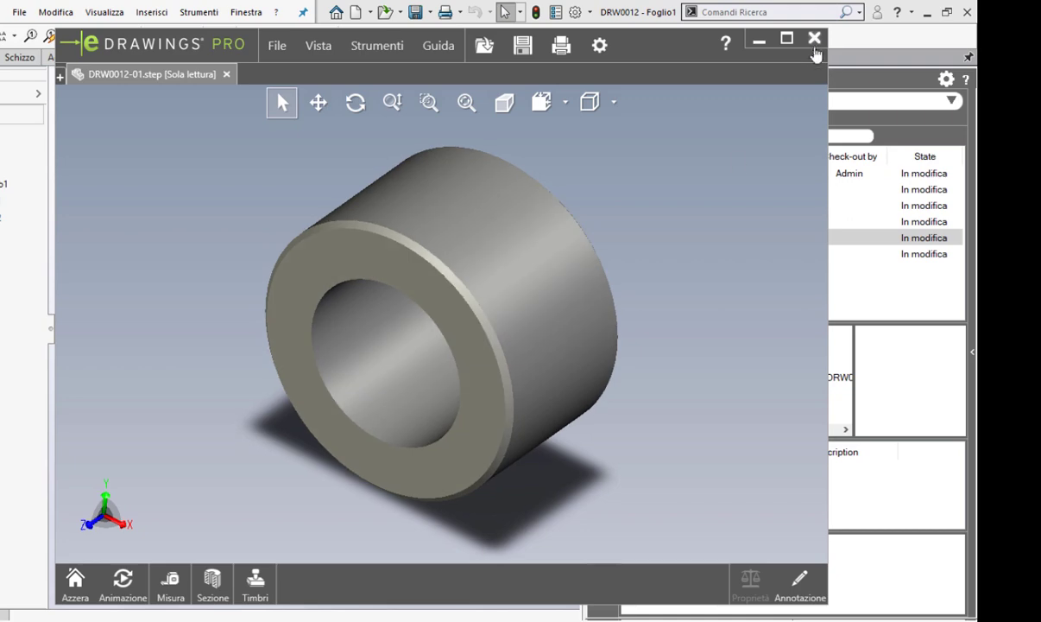
left_click(814, 38)
Step: Open the exported PDF DRW0012-01 and view the whole drawing page at 50% zoom
left_click(701, 207)
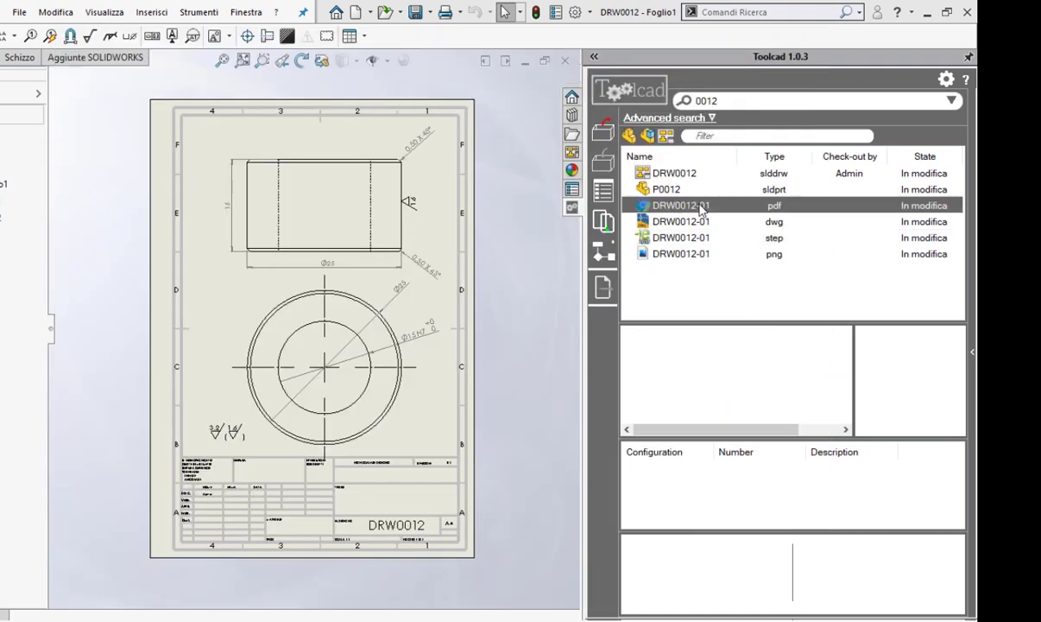
right_click(703, 208)
left_click(734, 213)
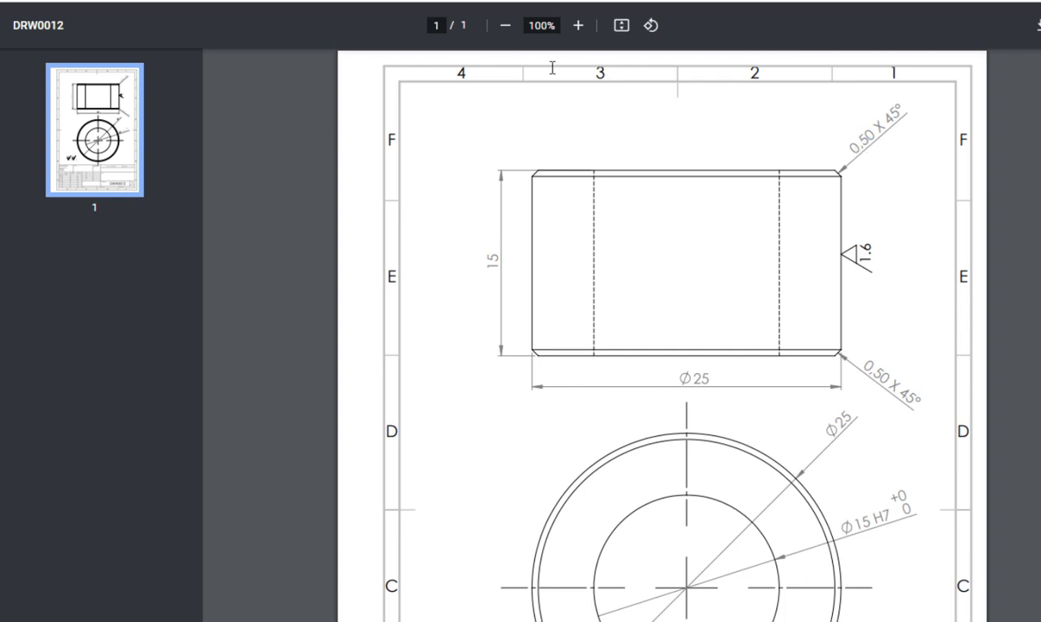
left_click(506, 26)
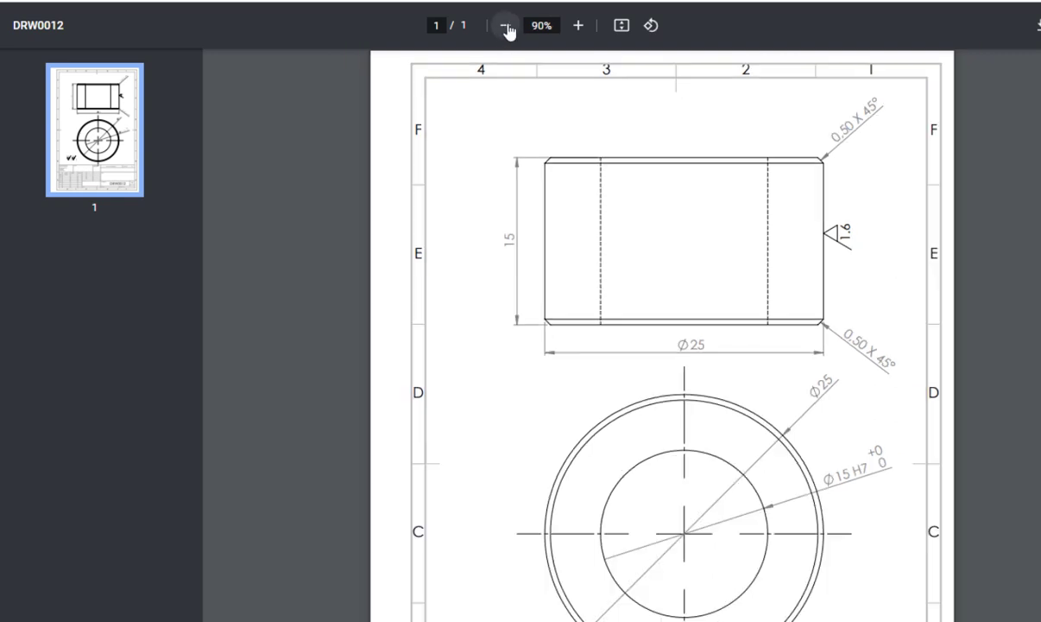
left_click(506, 26)
left_click(506, 26)
left_click(506, 26)
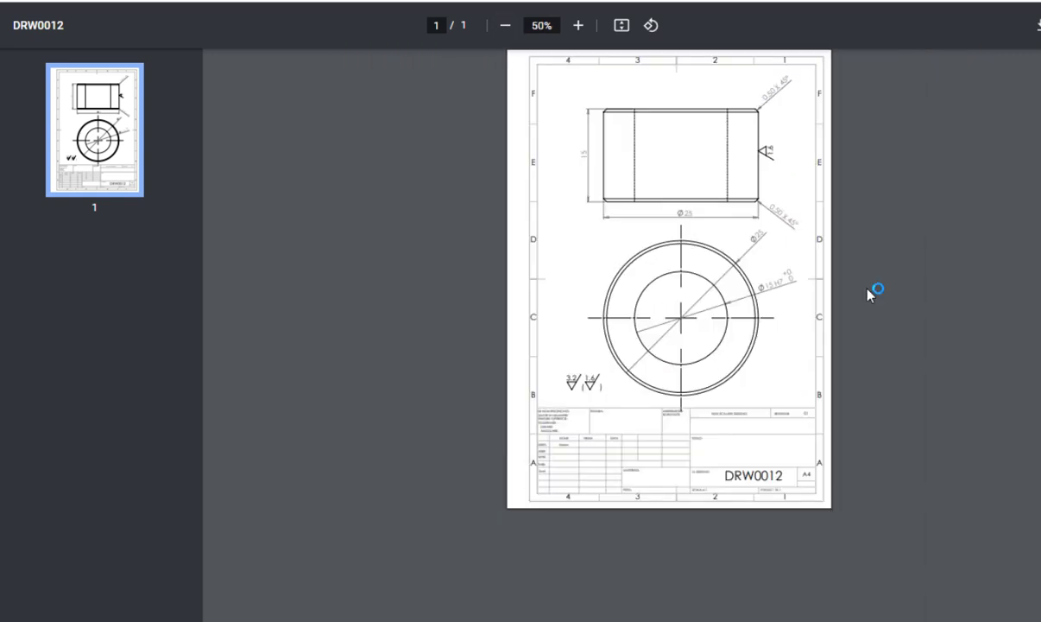